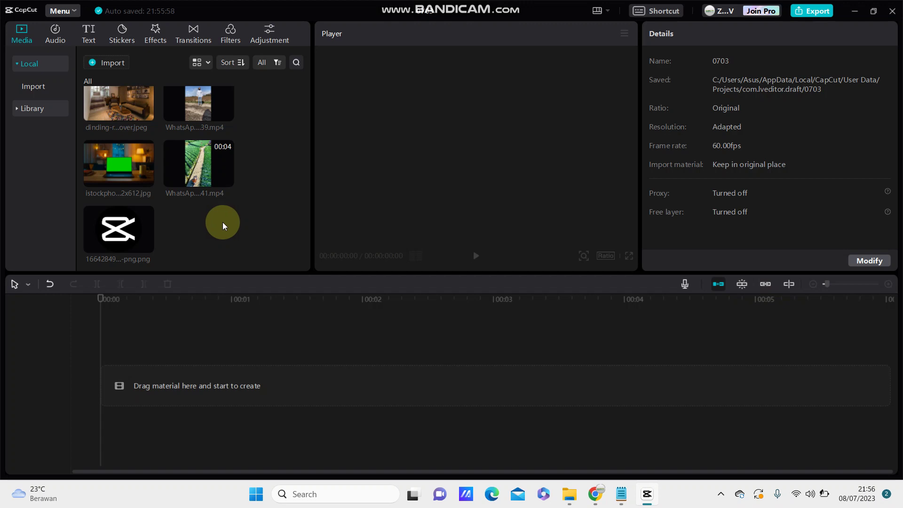
- Drag the istockphoto green-screen laptop image from Media onto the timeline as a 2-second clip
drag(118, 166, 104, 394)
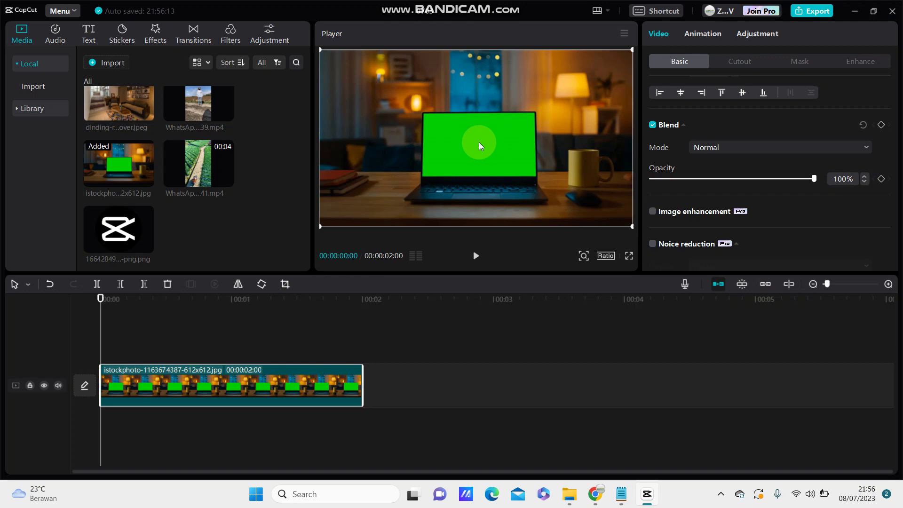
- Enable Chroma key in Cutout and sample the laptop's green screen colour
click(734, 61)
click(652, 92)
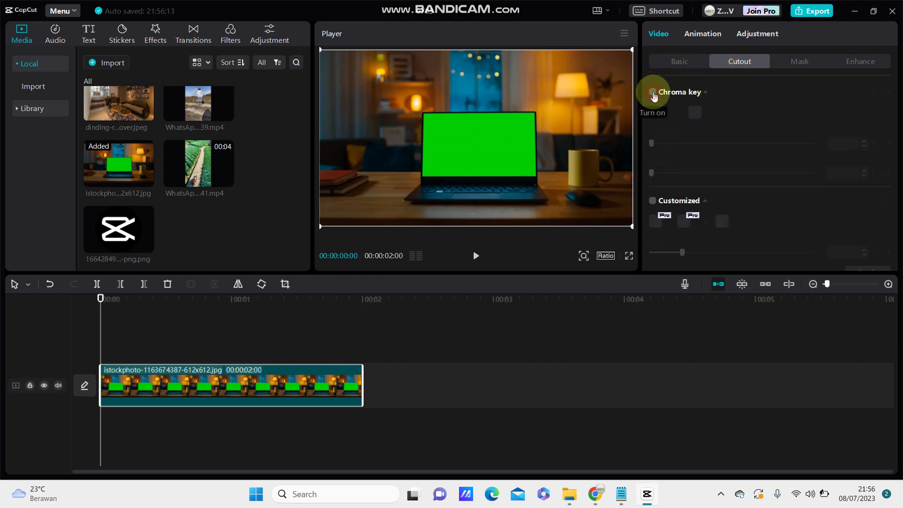
click(697, 112)
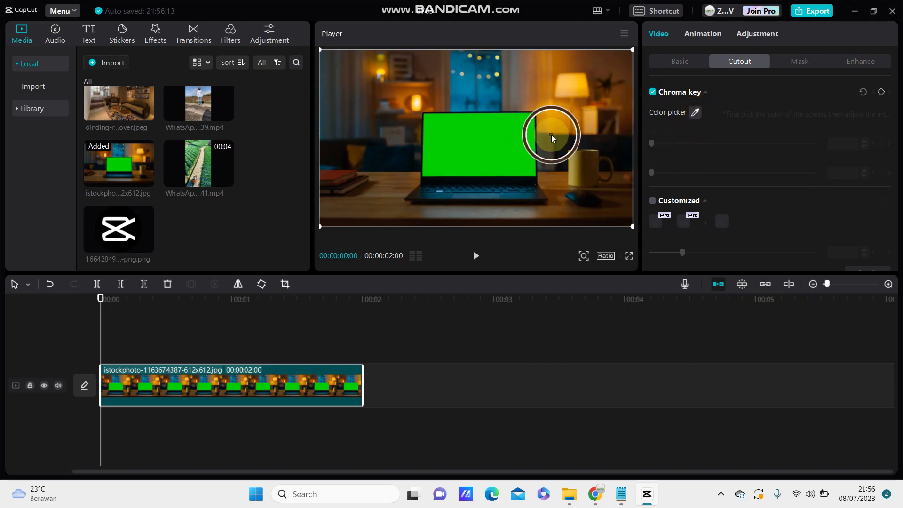
click(509, 140)
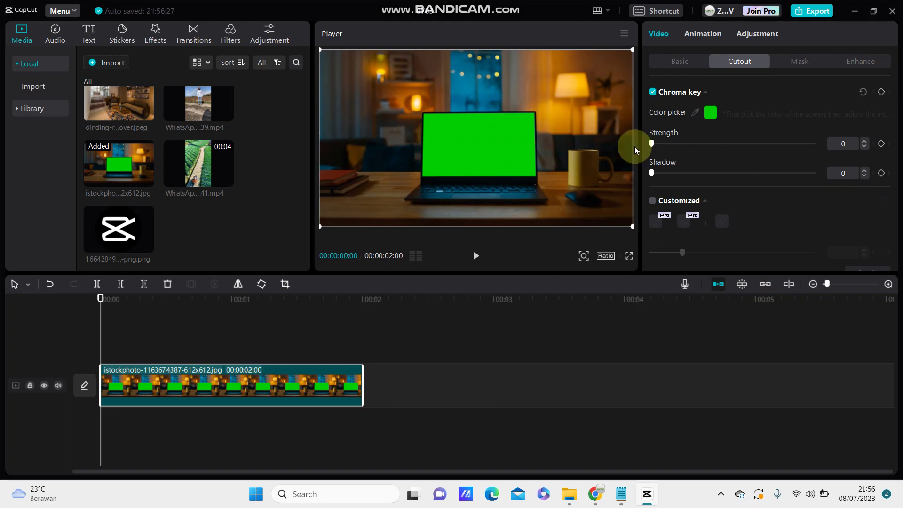
- Raise keying Strength to 66 and Shadow to 57 so the green goes black
drag(652, 145, 736, 147)
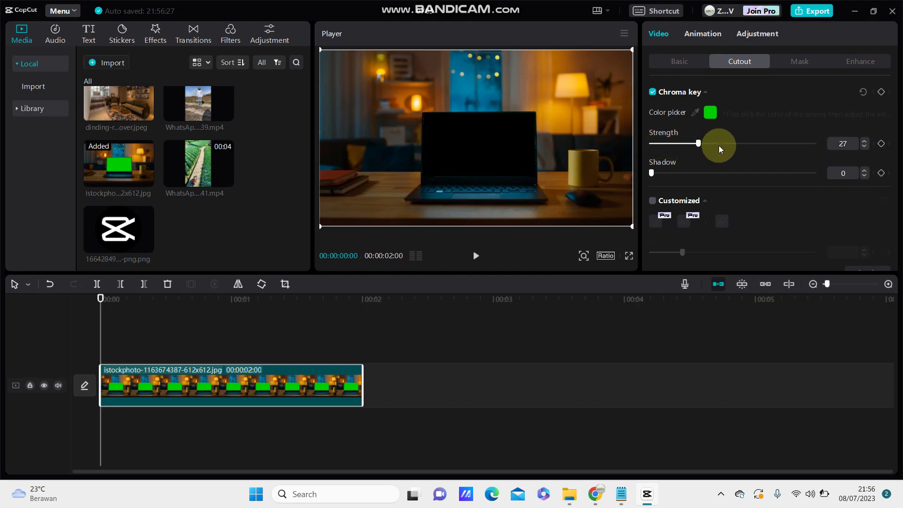
mouse_move(651, 173)
mouse_down()
mouse_move(726, 173)
mouse_move(759, 143)
mouse_up()
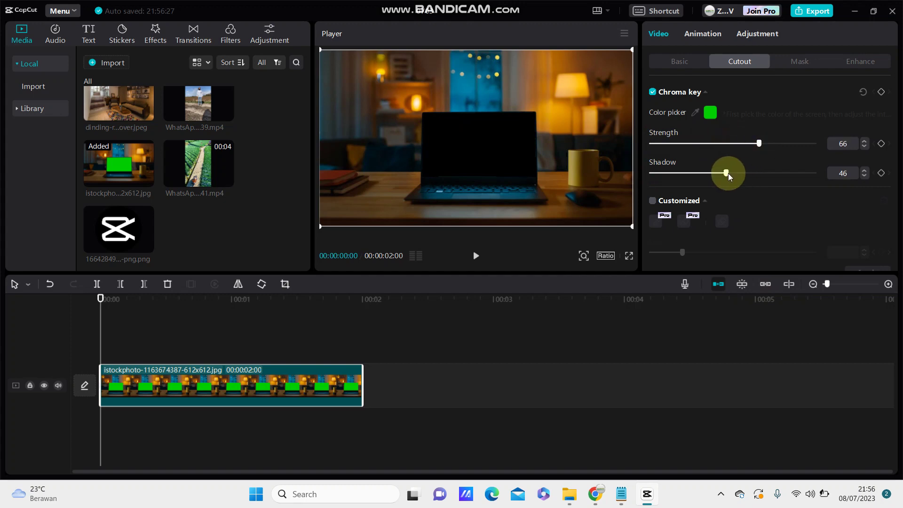
drag(726, 172, 743, 173)
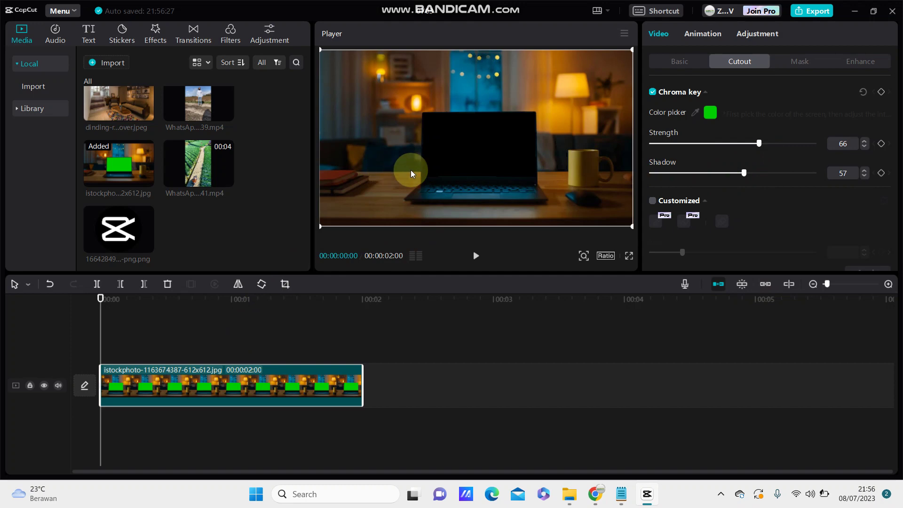
- In Basic settings, set the Canvas background to Color
click(679, 61)
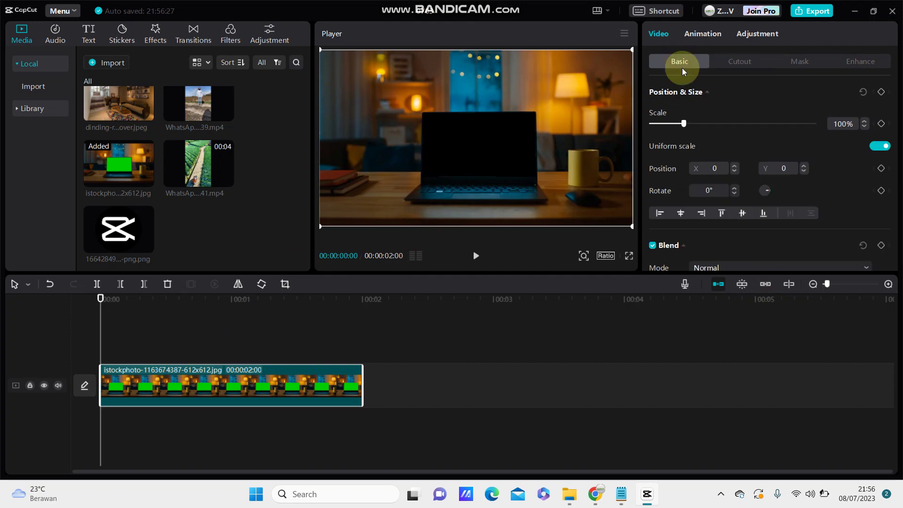
scroll(734, 192, down, 5)
scroll(734, 191, down, 3)
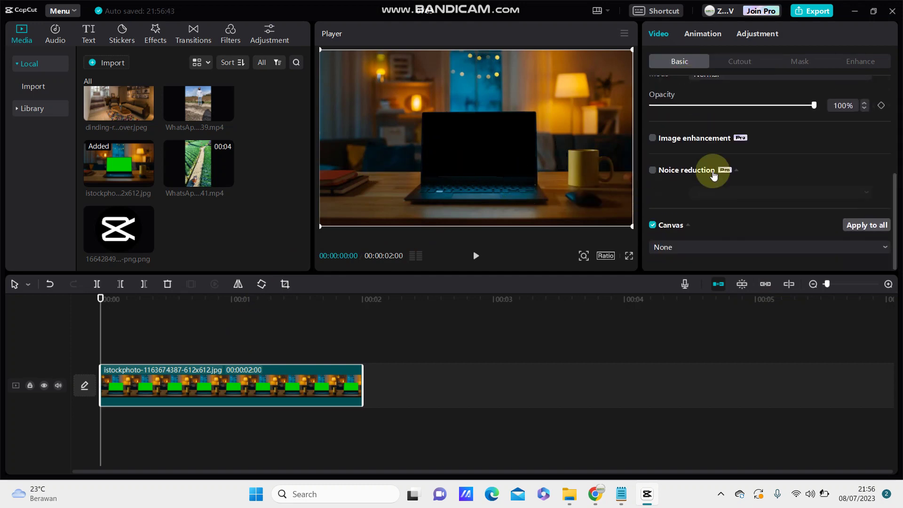
click(691, 247)
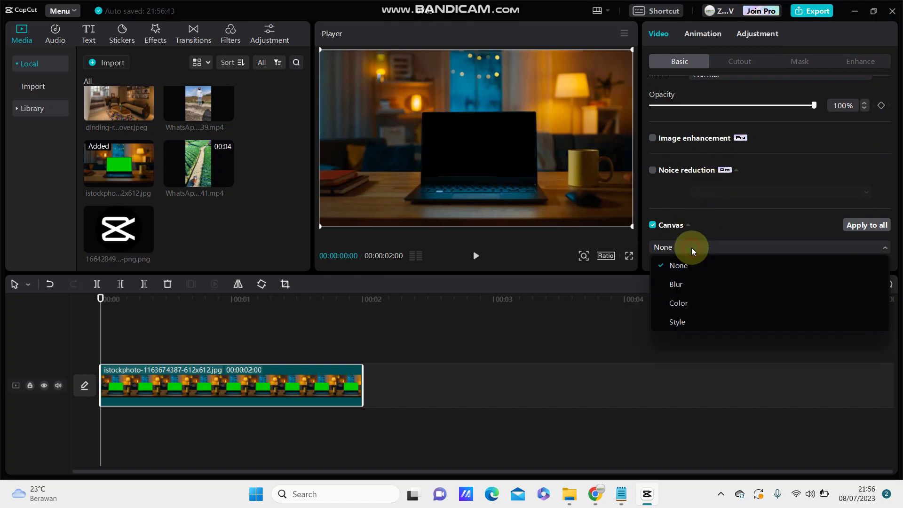
click(678, 302)
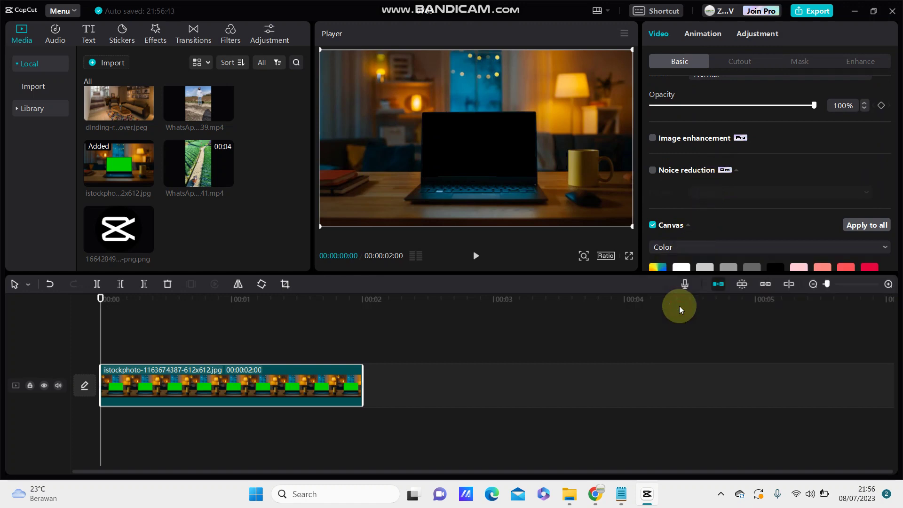
- In the custom colour picker, cycle the canvas through purple, orange, magenta, teal and green
click(654, 269)
drag(651, 338, 688, 302)
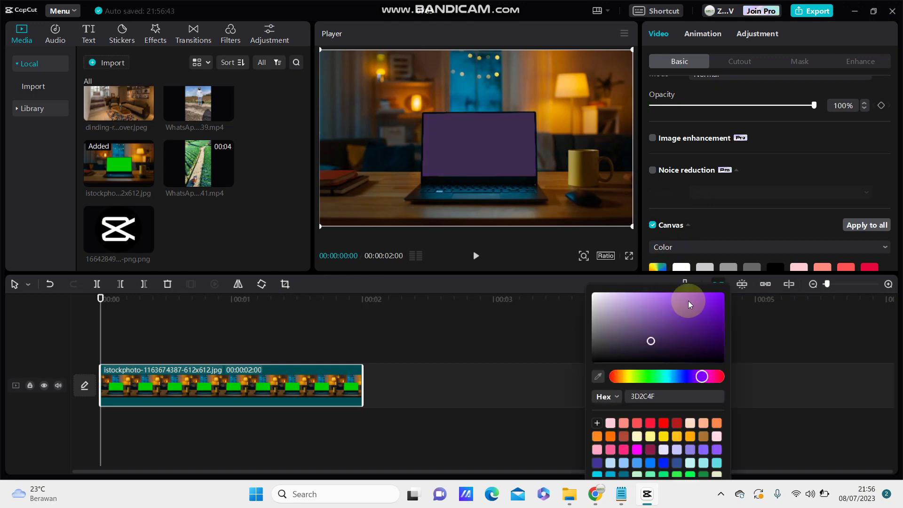
click(626, 376)
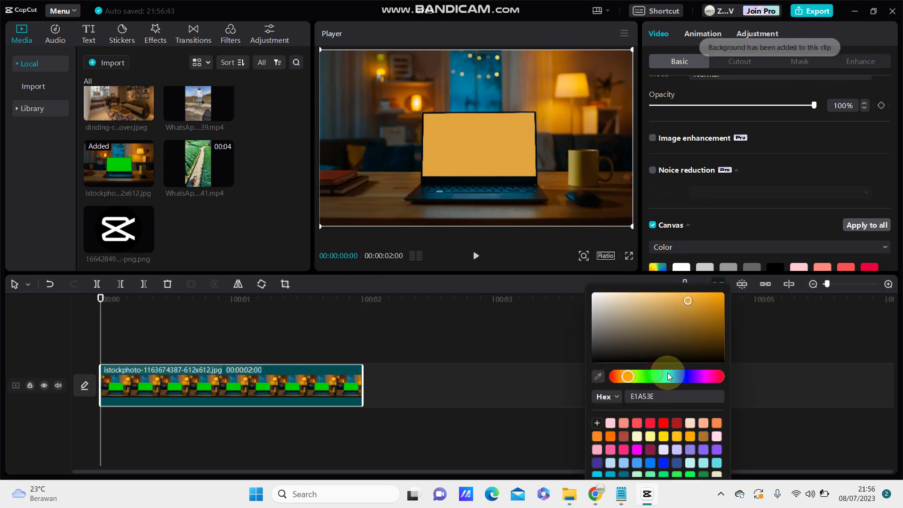
click(705, 377)
click(721, 314)
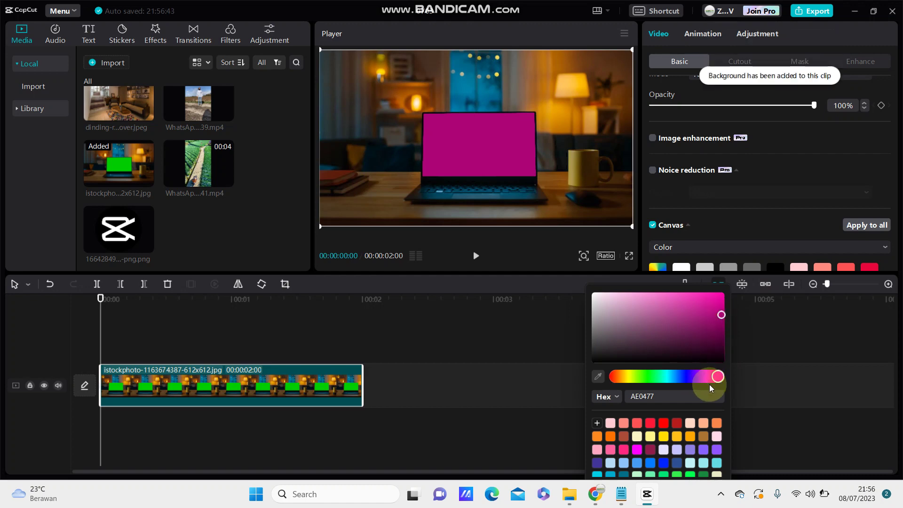
drag(712, 377, 676, 378)
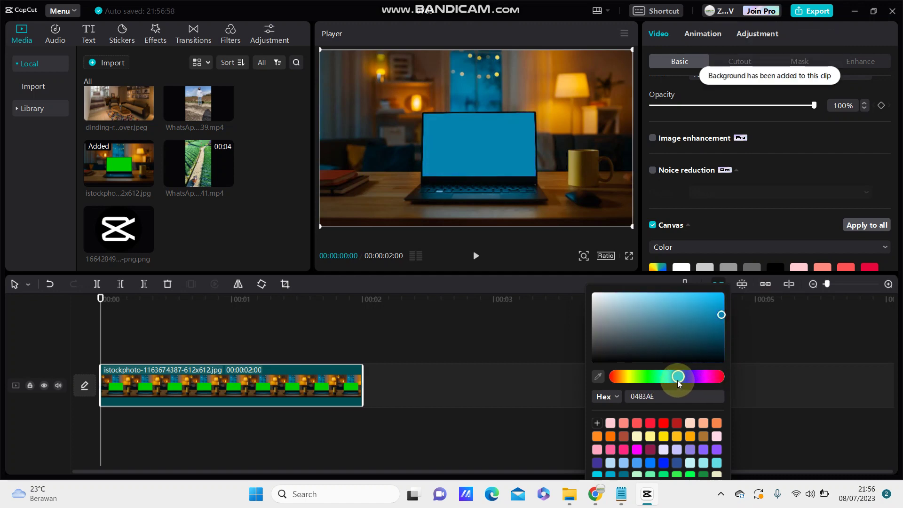
mouse_move(676, 378)
mouse_down()
mouse_move(614, 375)
mouse_move(716, 375)
mouse_up()
- Settle the canvas colour on magenta and dismiss the colour picker
click(762, 374)
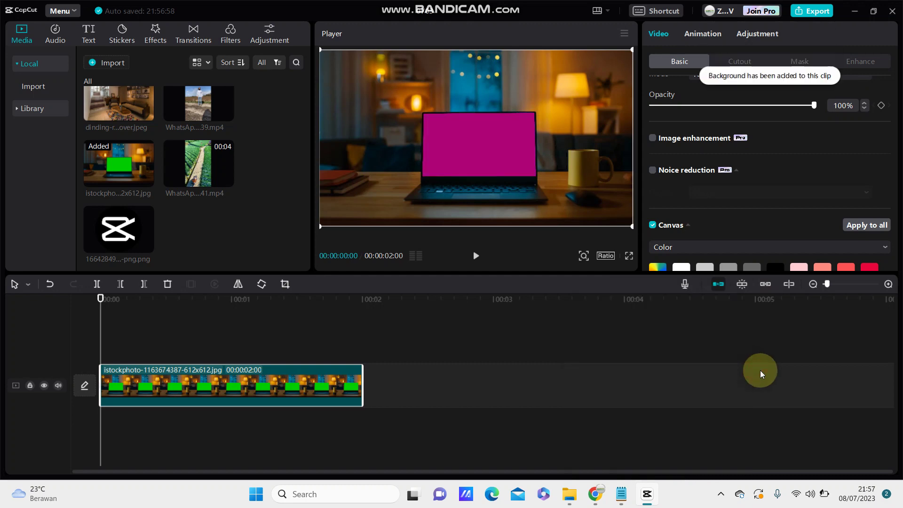